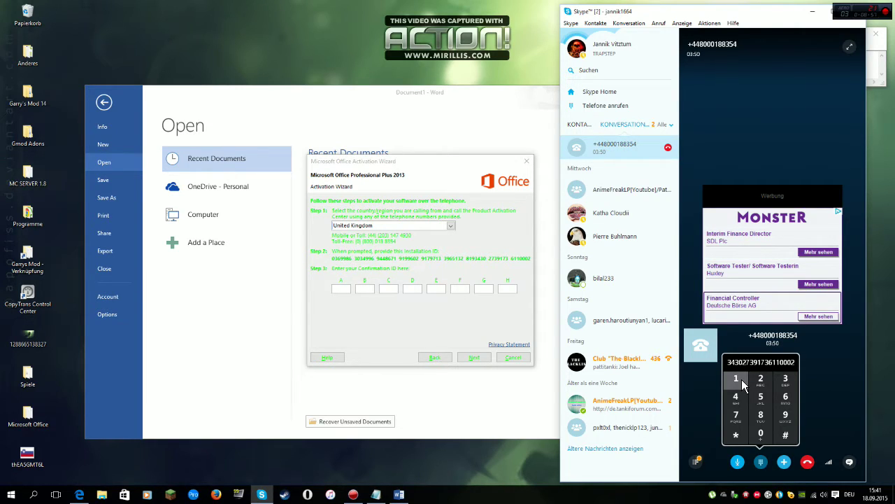
# - Send the last installation ID digit on the Skype call, then return to confirmation field A in Word
pyautogui.click(742, 379)
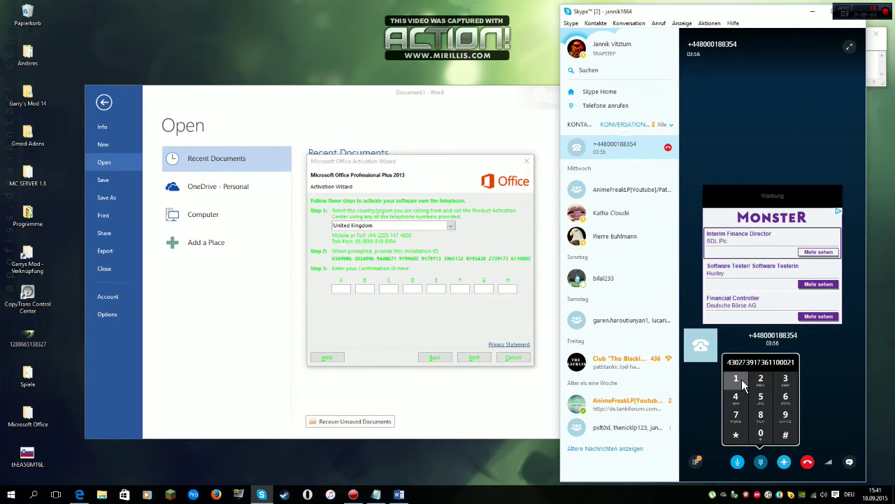
pyautogui.click(345, 292)
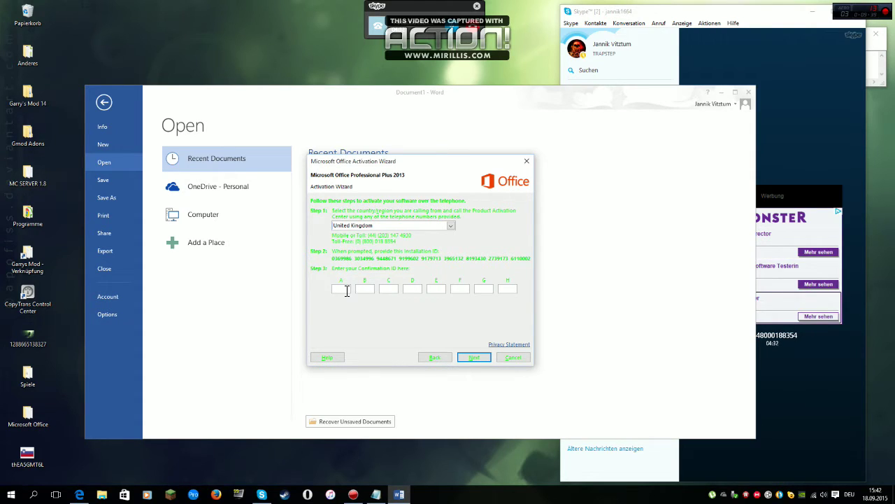
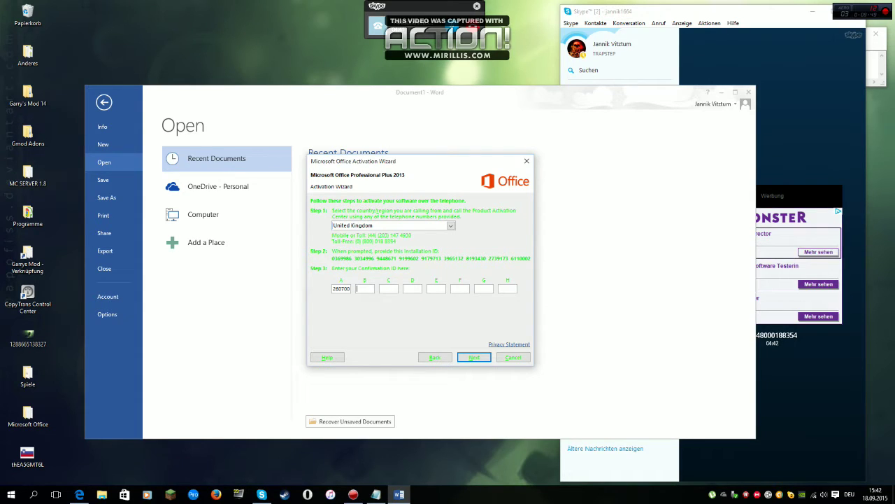
pyautogui.click(761, 461)
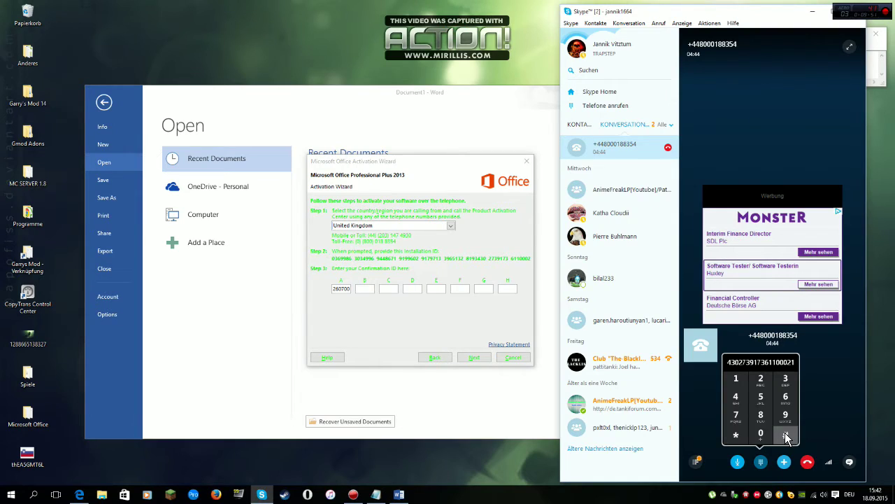
pyautogui.click(784, 434)
pyautogui.click(368, 289)
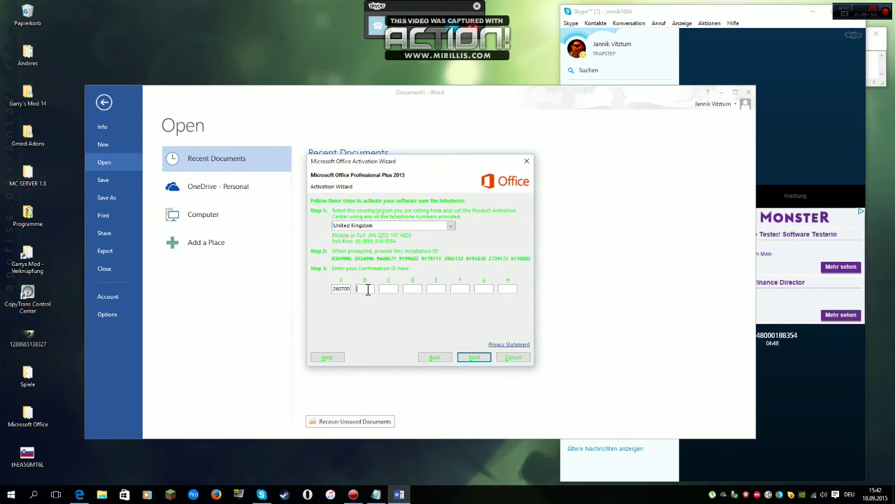
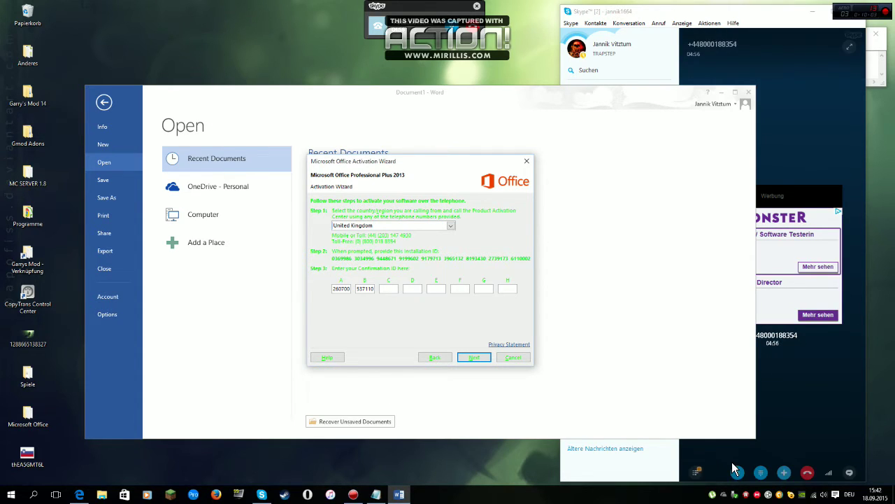
pyautogui.click(761, 463)
pyautogui.click(786, 435)
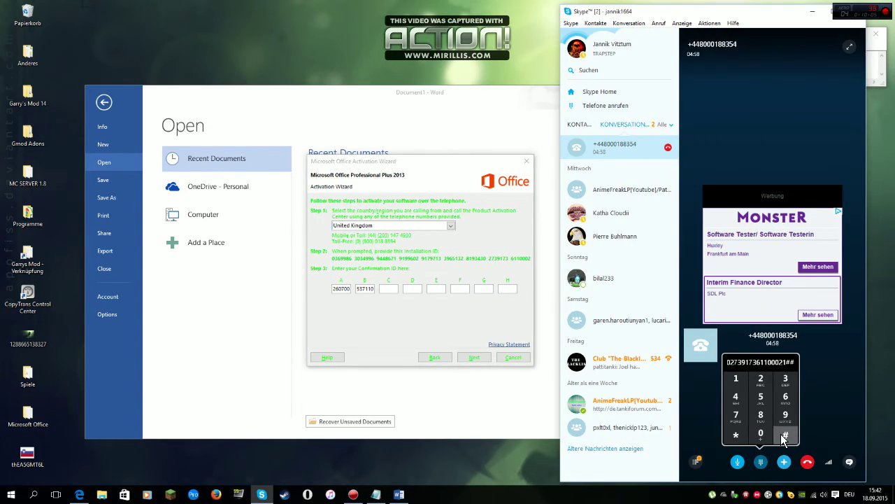
pyautogui.click(391, 289)
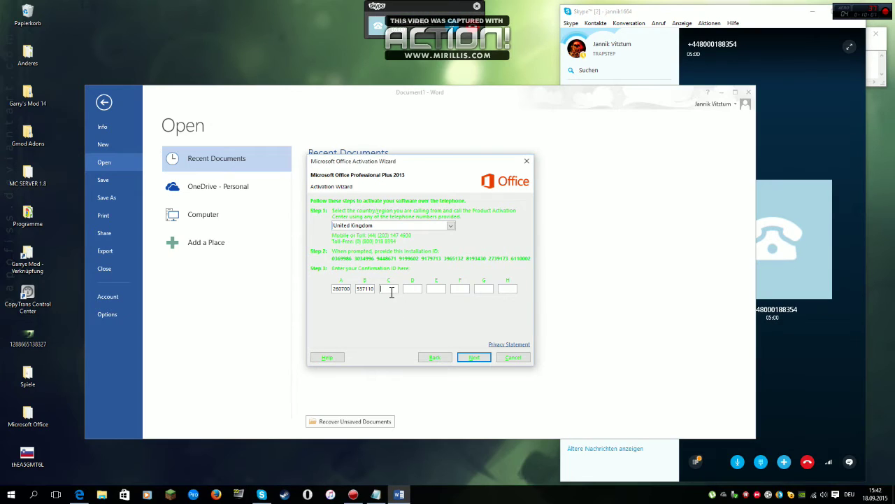
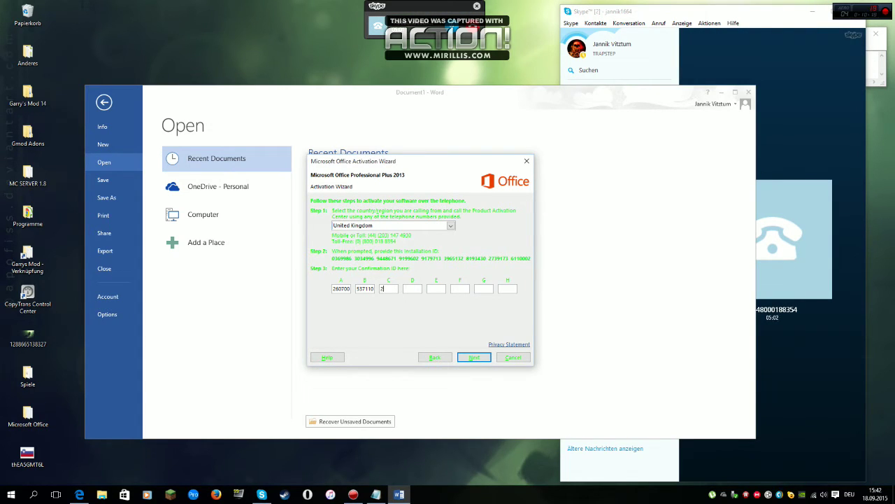
pyautogui.click(762, 462)
pyautogui.click(785, 436)
pyautogui.click(413, 290)
pyautogui.click(783, 460)
pyautogui.click(786, 434)
pyautogui.click(440, 288)
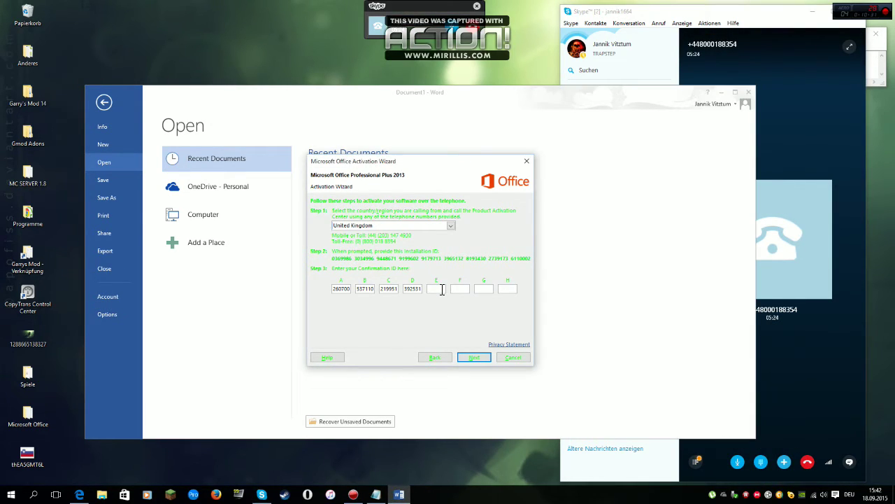
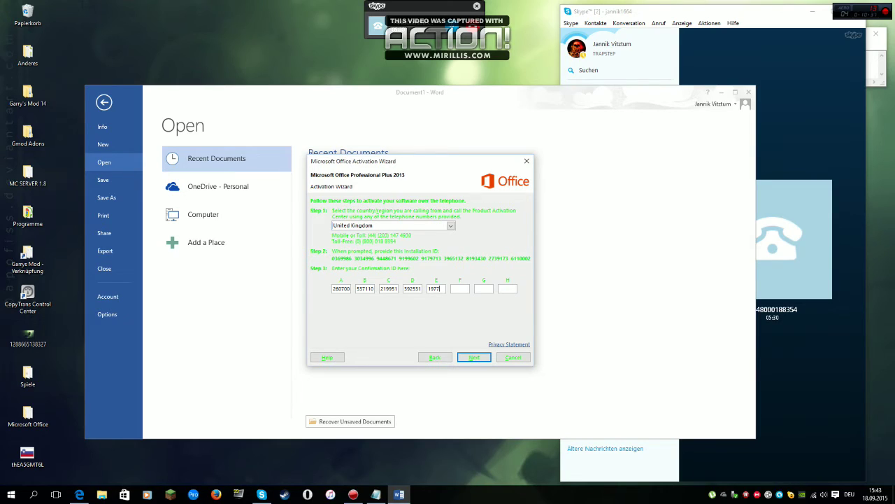
pyautogui.moveTo(700, 448)
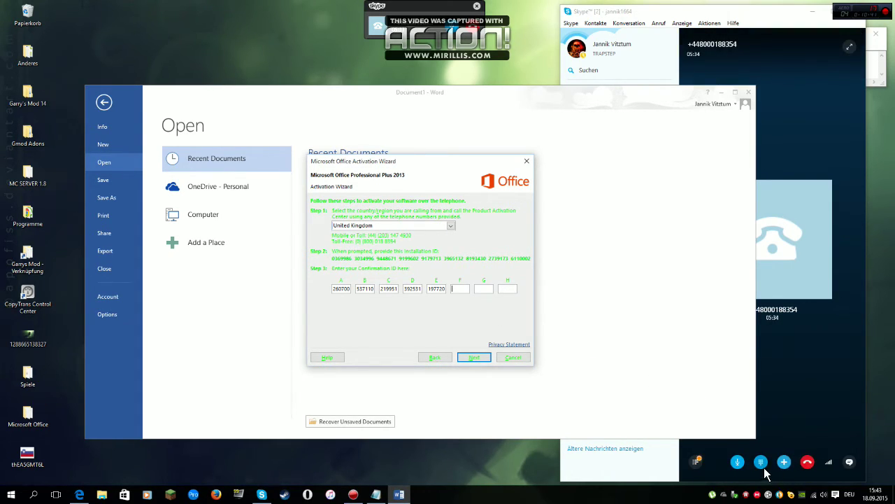
pyautogui.click(762, 463)
pyautogui.click(785, 440)
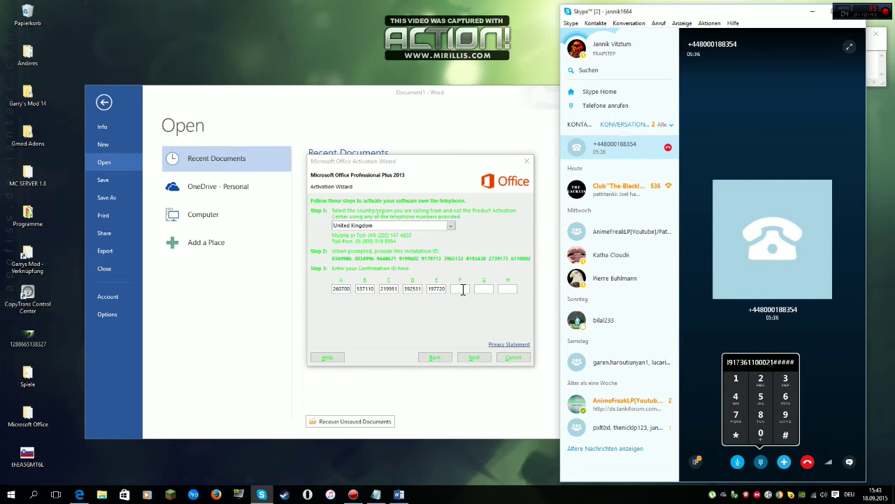
pyautogui.click(463, 289)
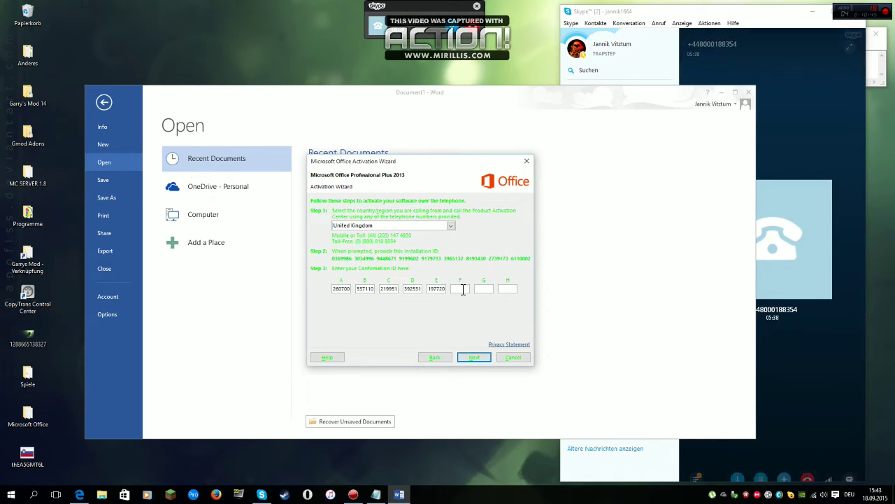
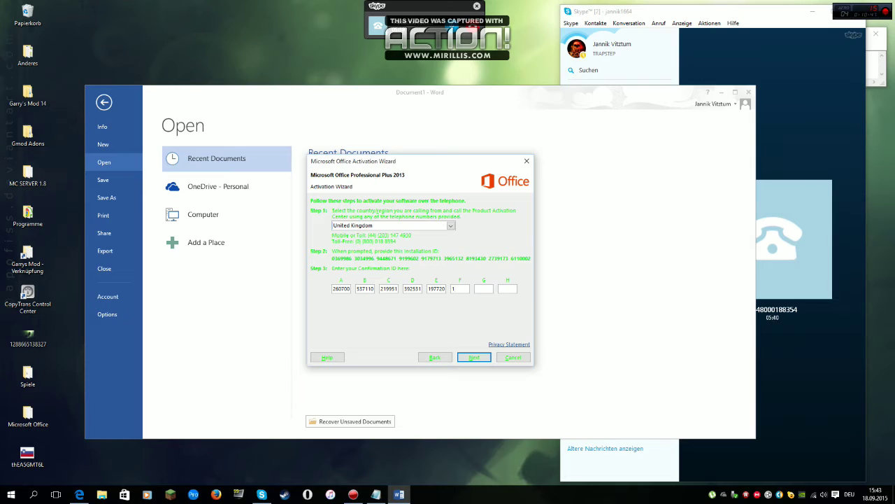
pyautogui.click(761, 461)
pyautogui.click(788, 441)
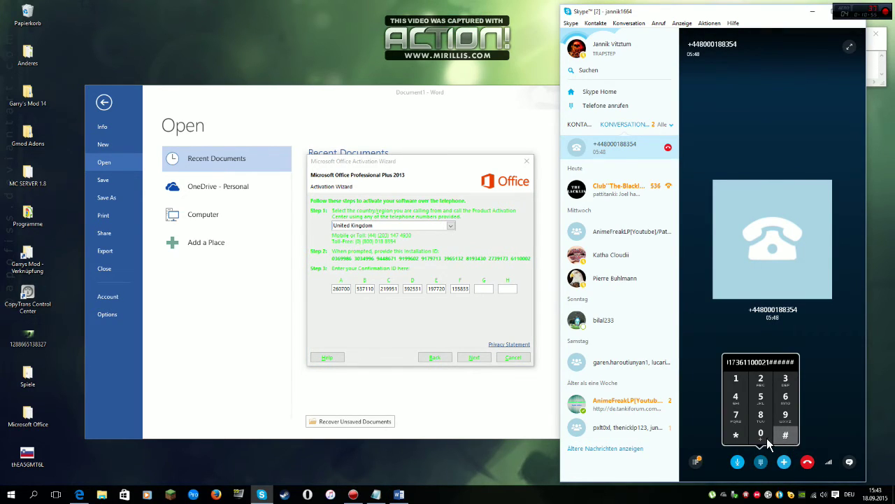
pyautogui.click(487, 288)
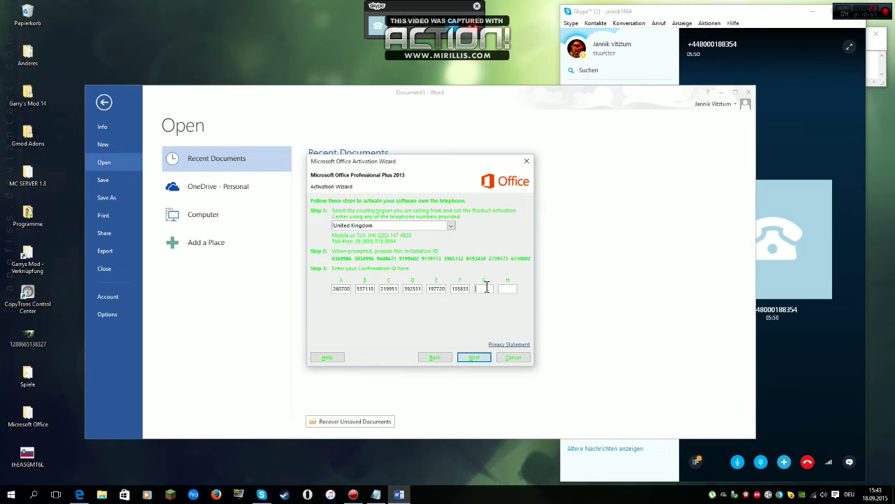
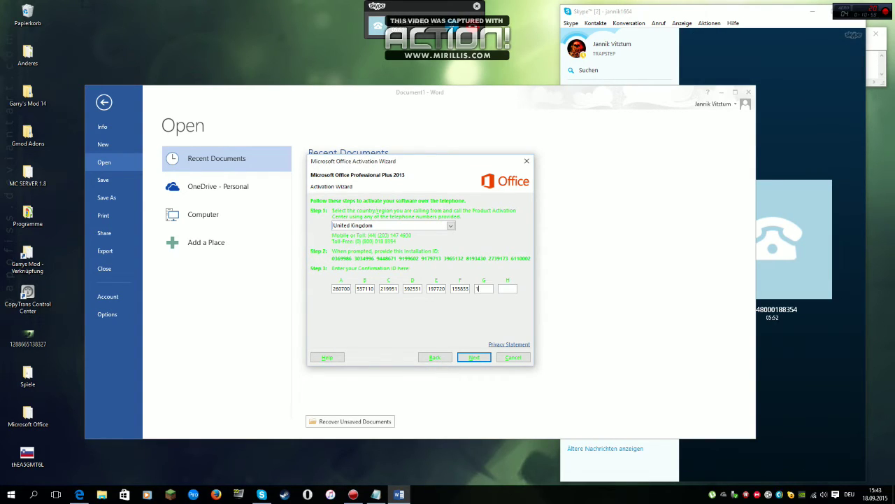
pyautogui.click(760, 461)
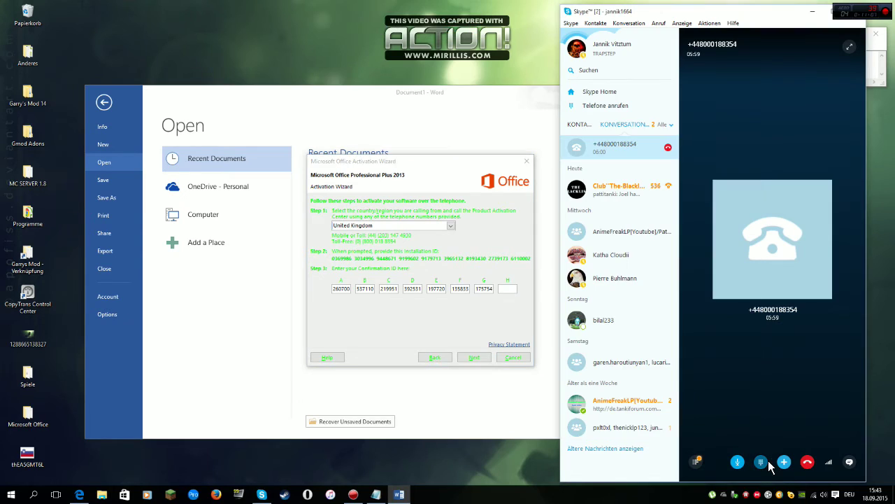
pyautogui.click(785, 435)
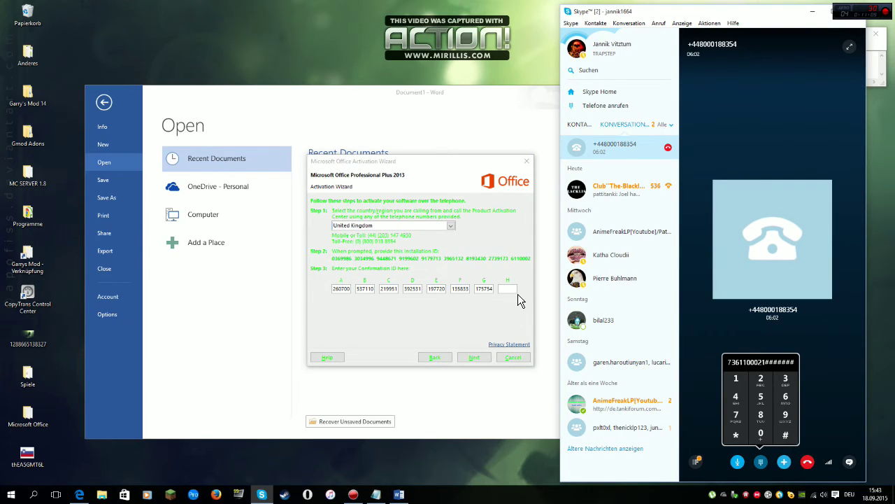
pyautogui.click(511, 290)
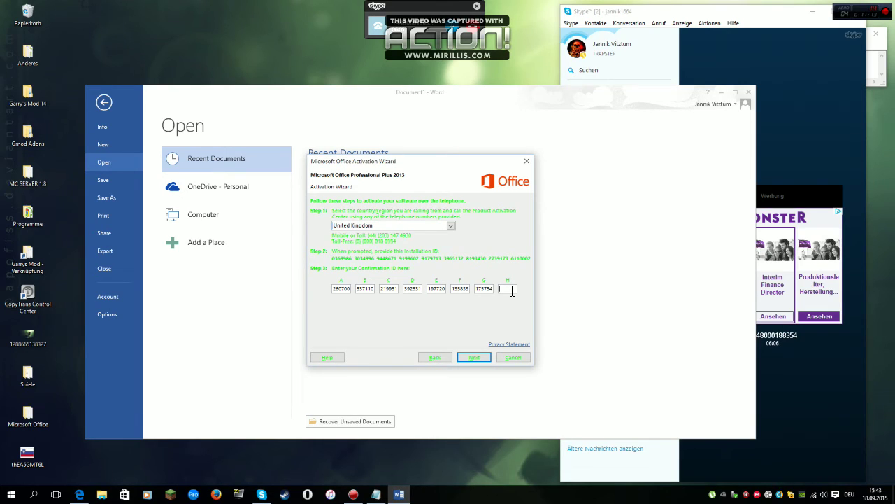
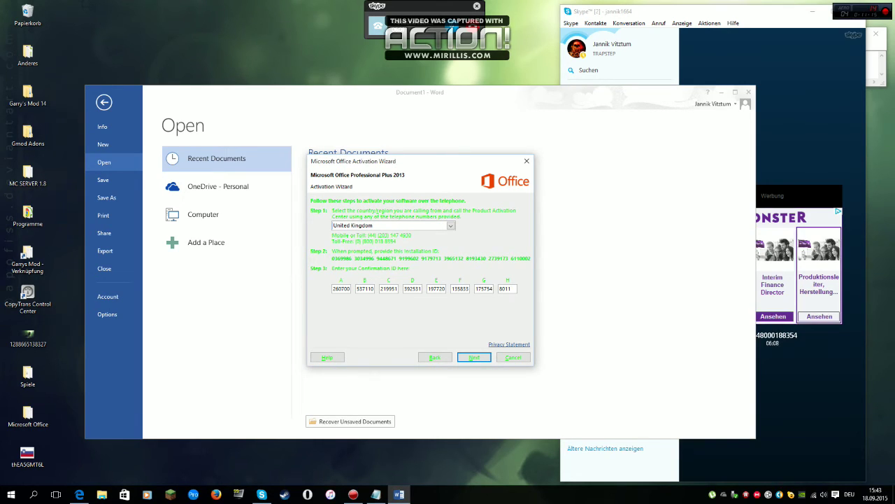
pyautogui.click(780, 448)
pyautogui.click(784, 436)
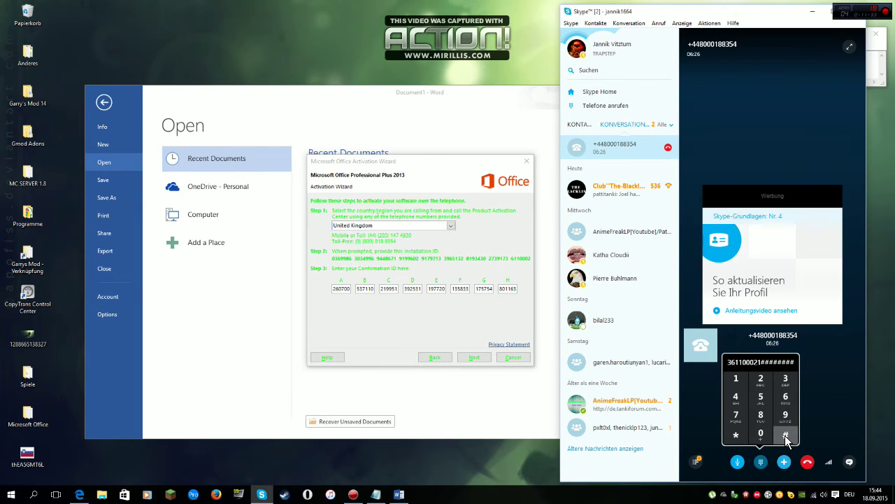
# - Submit the confirmation ID to activate Office Professional Plus 2013 and close the wizard
pyautogui.click(483, 358)
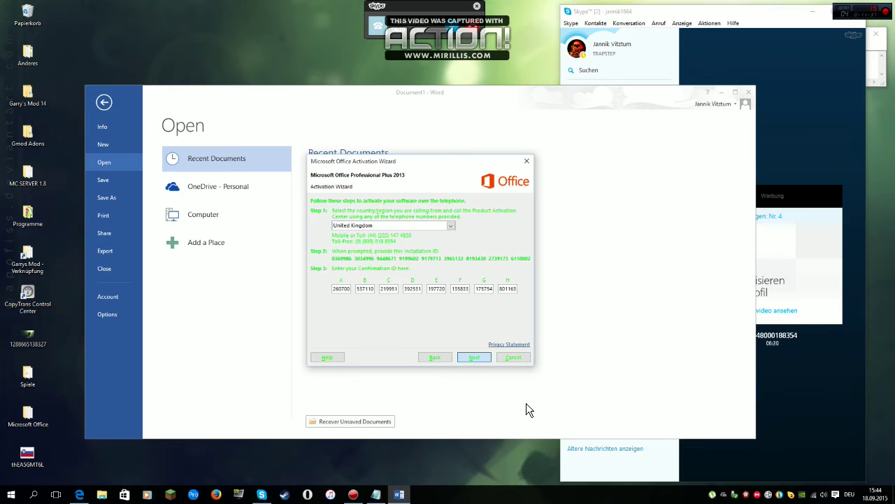
pyautogui.moveTo(832, 460)
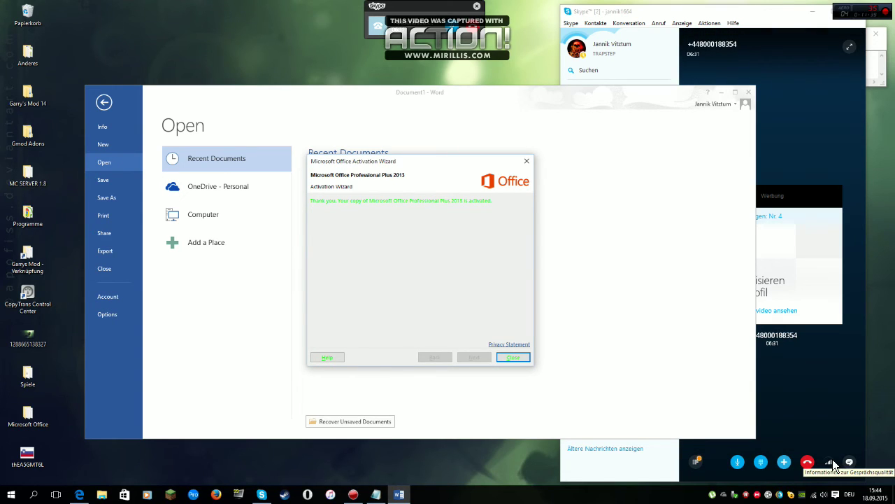
pyautogui.click(515, 358)
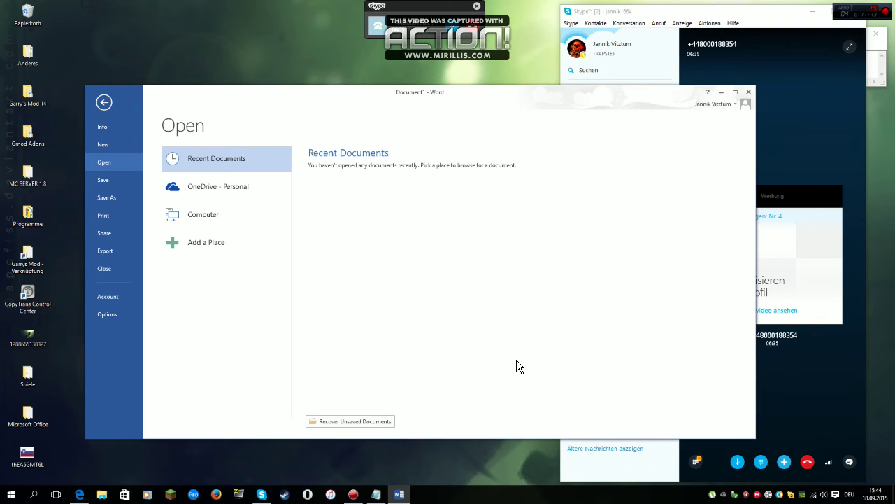
# - Check the Account page shows Product Activated, then open Skype's tray menu to end the call
pyautogui.click(108, 296)
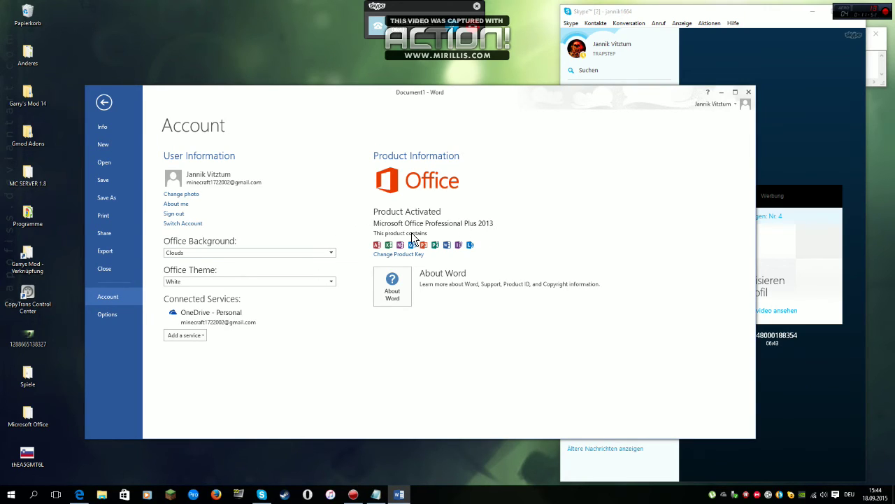
pyautogui.click(479, 32)
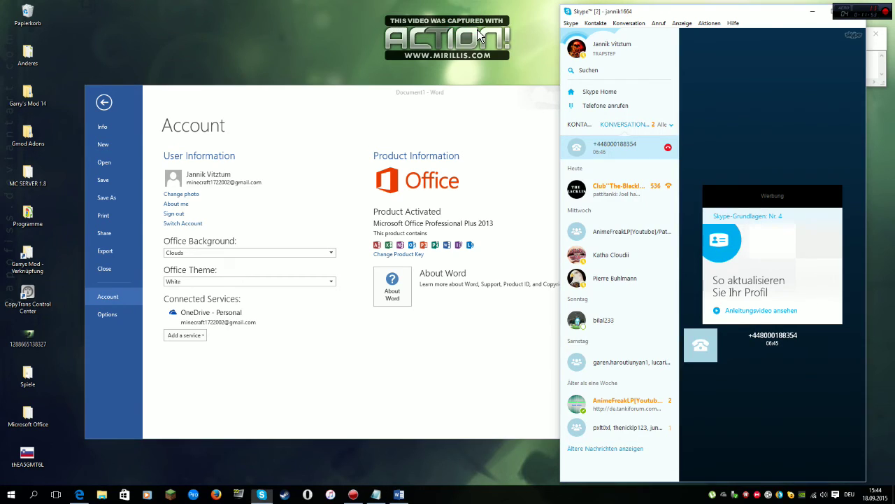
pyautogui.moveTo(767, 19); pyautogui.dragTo(637, 19)
pyautogui.click(717, 17)
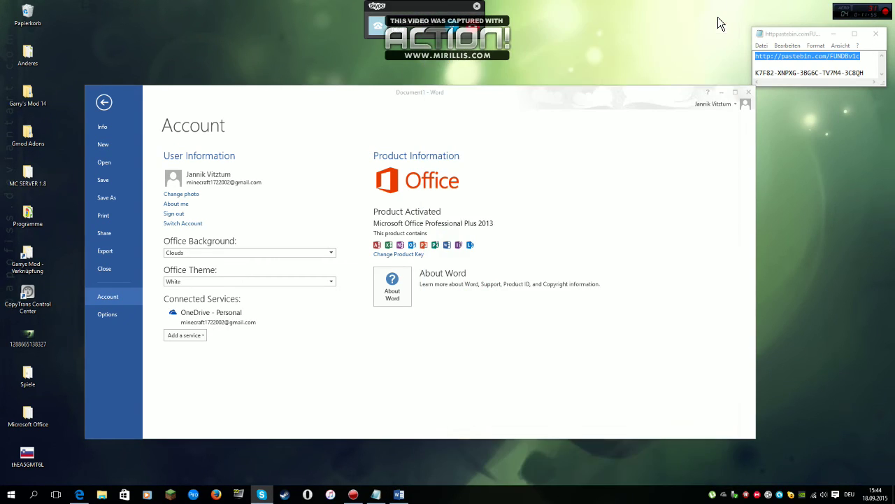
pyautogui.rightClick(791, 494)
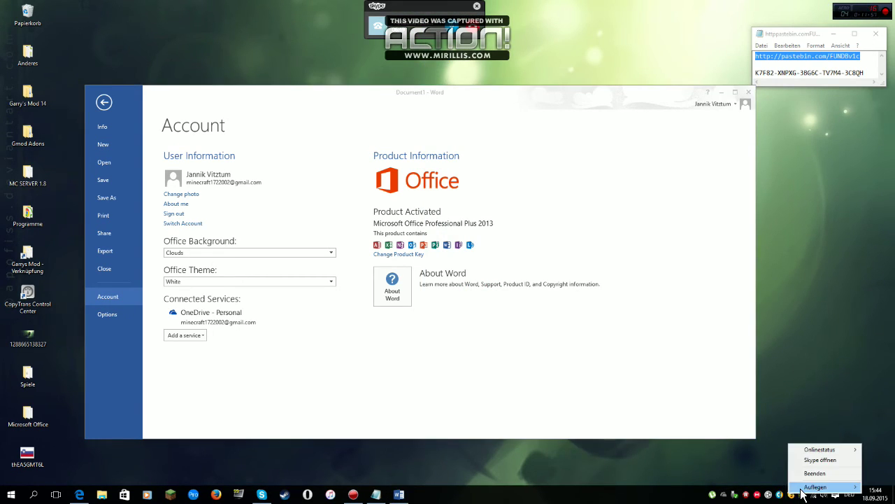